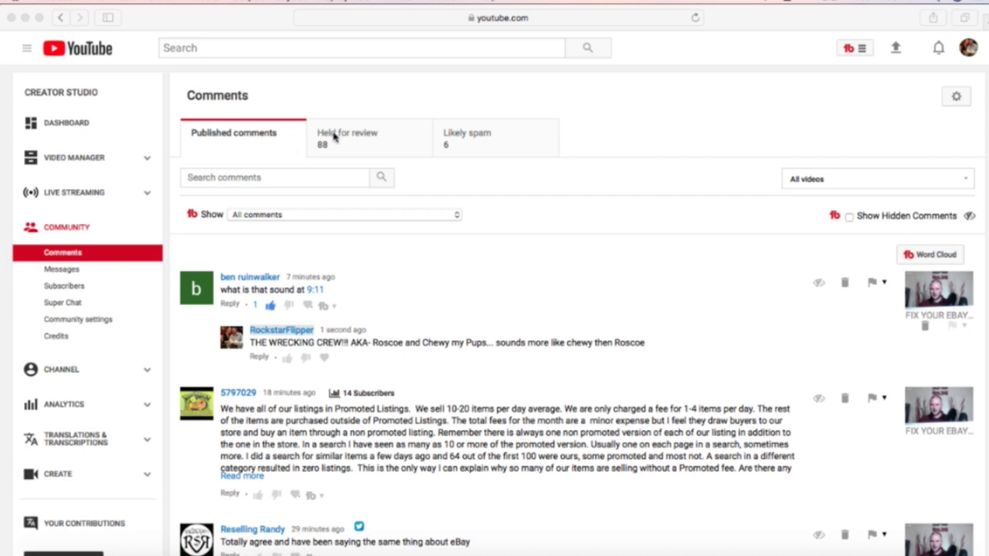
Switch to the Likely spam tab and read through its six flagged comments.
left_click(452, 109)
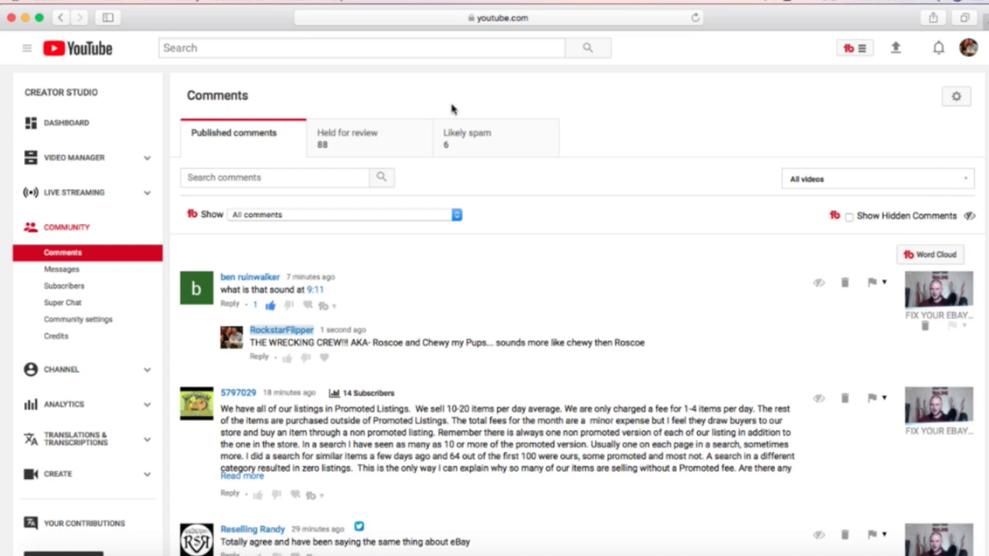
left_click(456, 145)
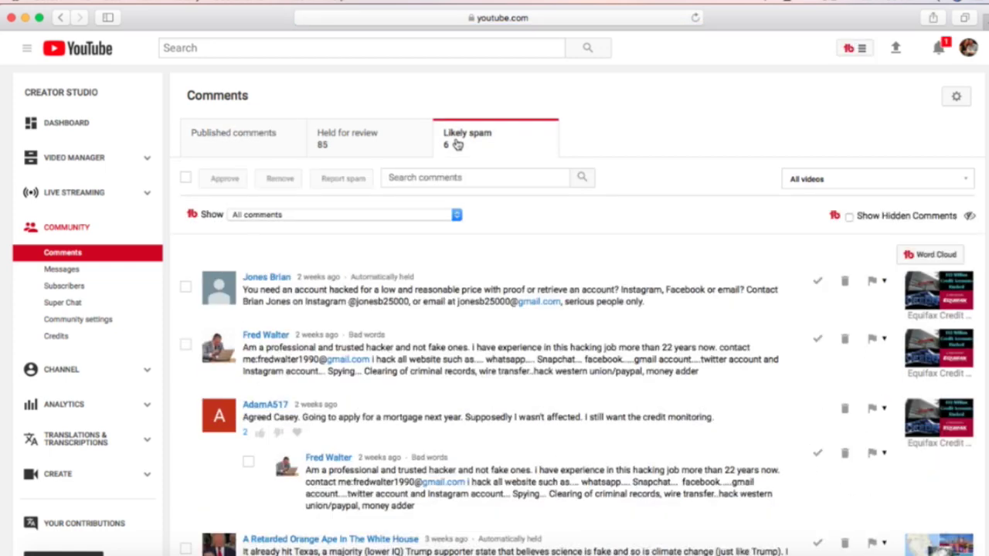
scroll(478, 225, "down", 3)
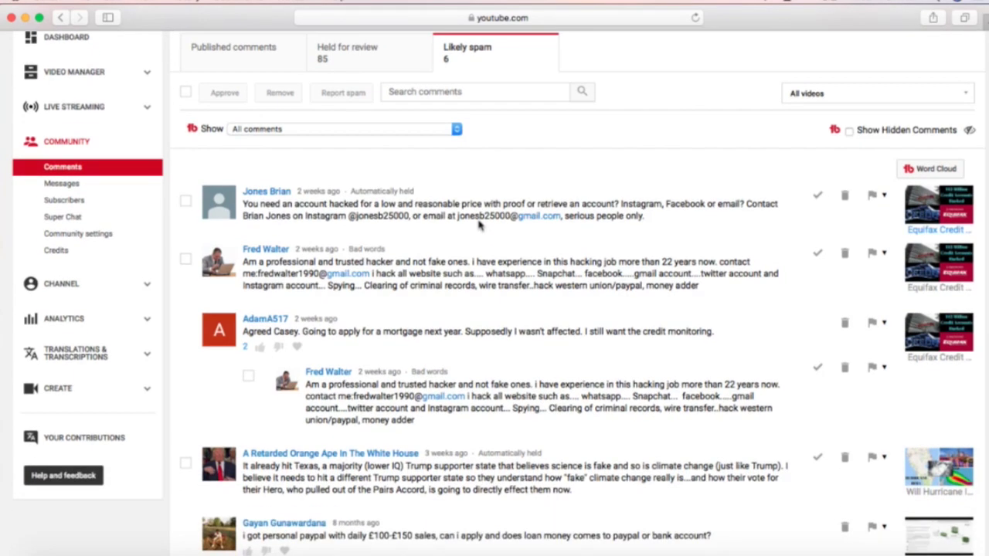
scroll(479, 225, "down", 2)
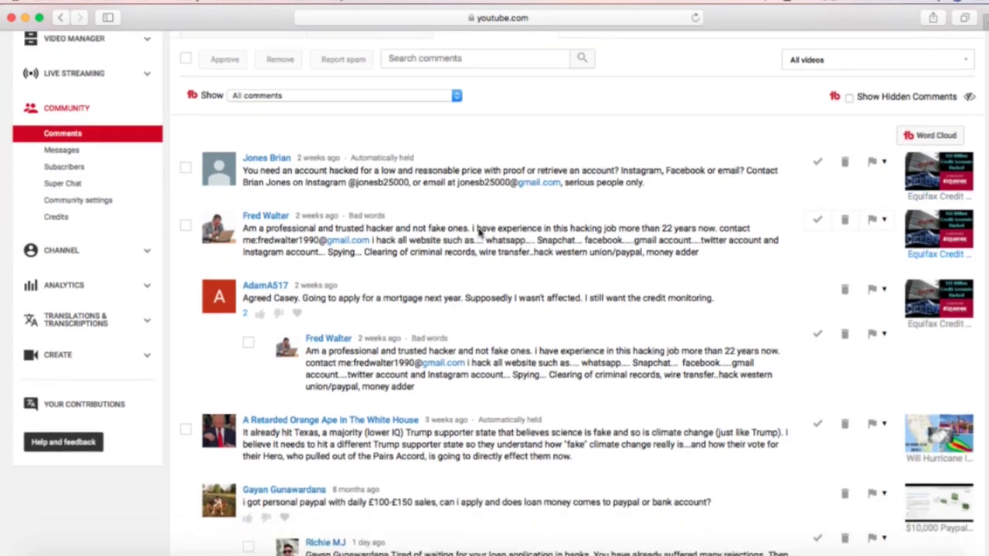
scroll(480, 231, "down", 1)
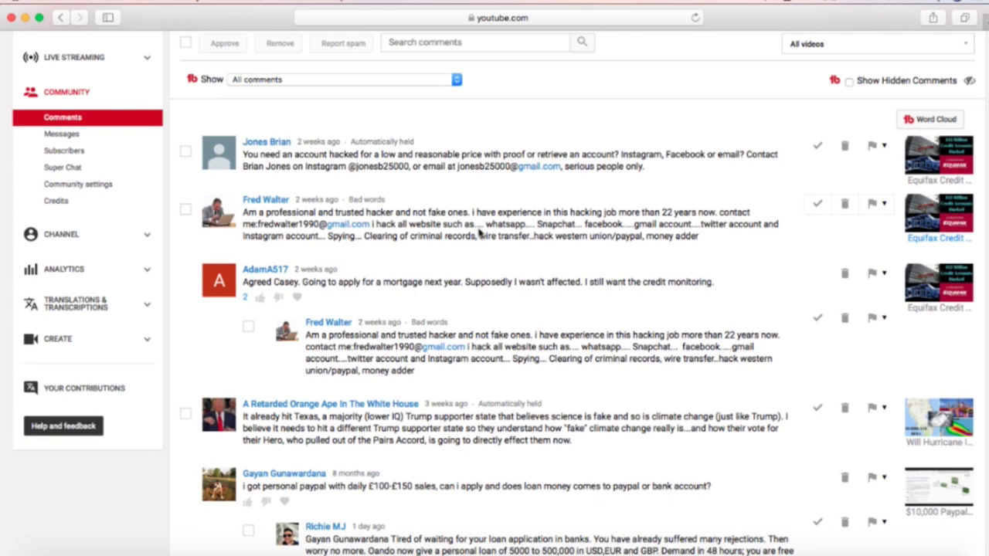
scroll(480, 231, "down", 1)
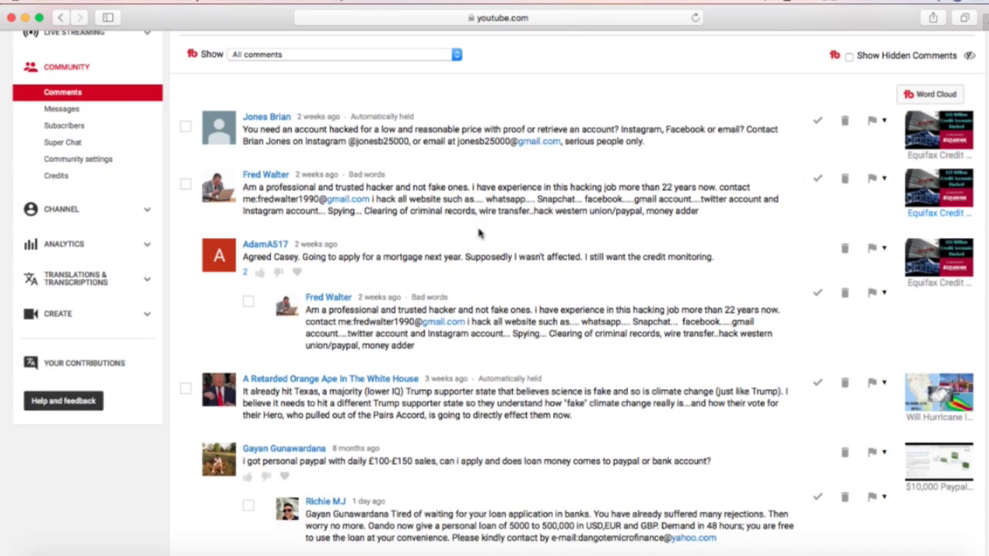
scroll(478, 234, "down", 3)
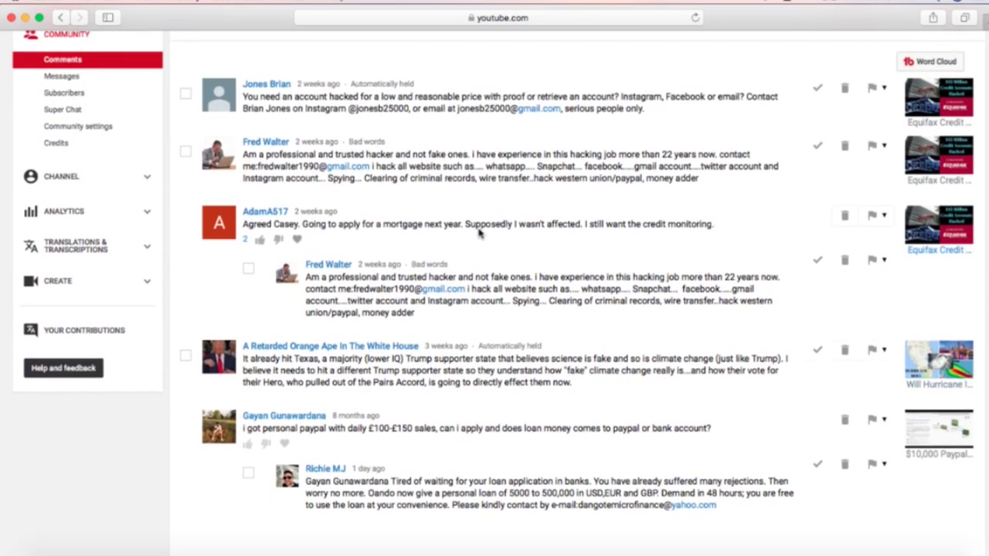
scroll(478, 234, "up", 5)
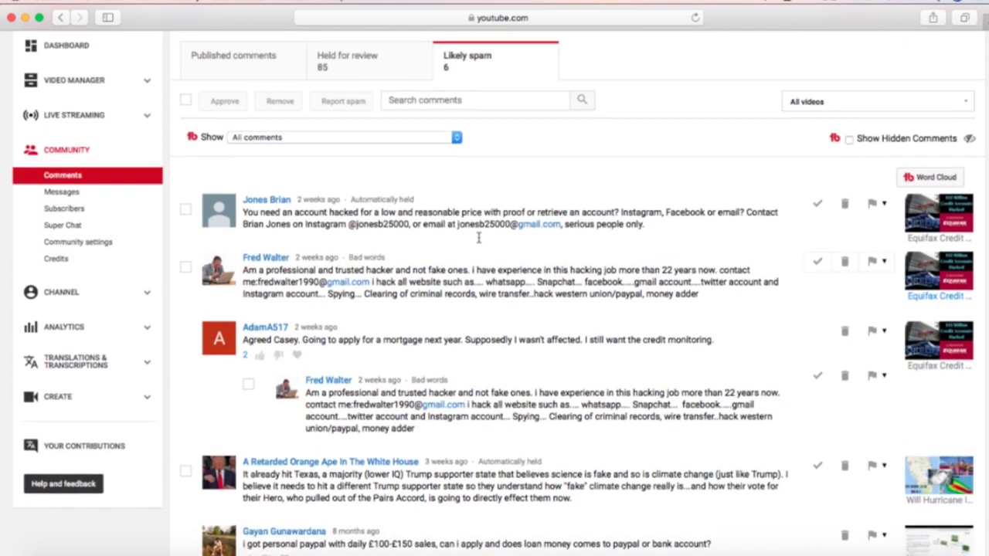
scroll(479, 238, "down", 5)
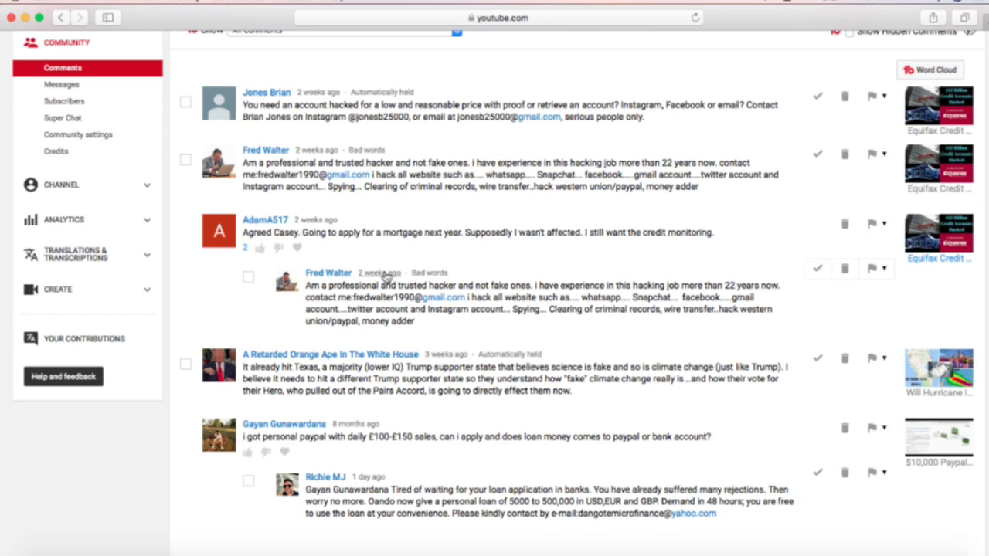
scroll(386, 278, "down", 3)
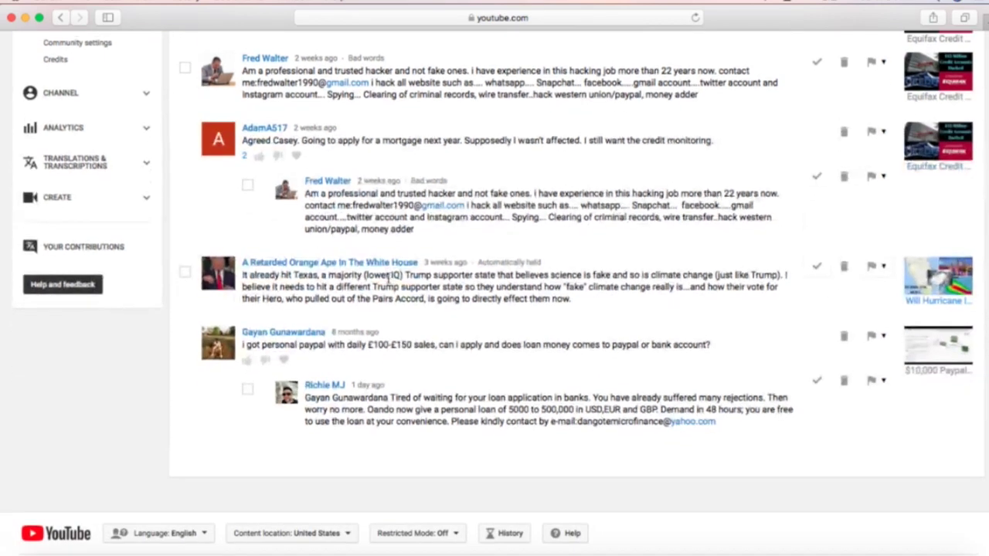
scroll(388, 278, "up", 5)
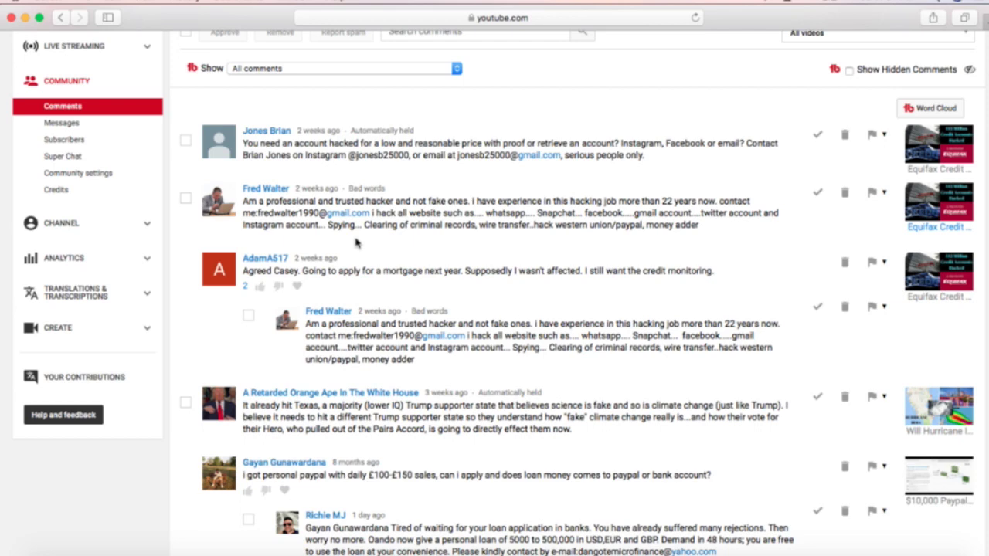
scroll(356, 244, "up", 2)
scroll(356, 244, "down", 6)
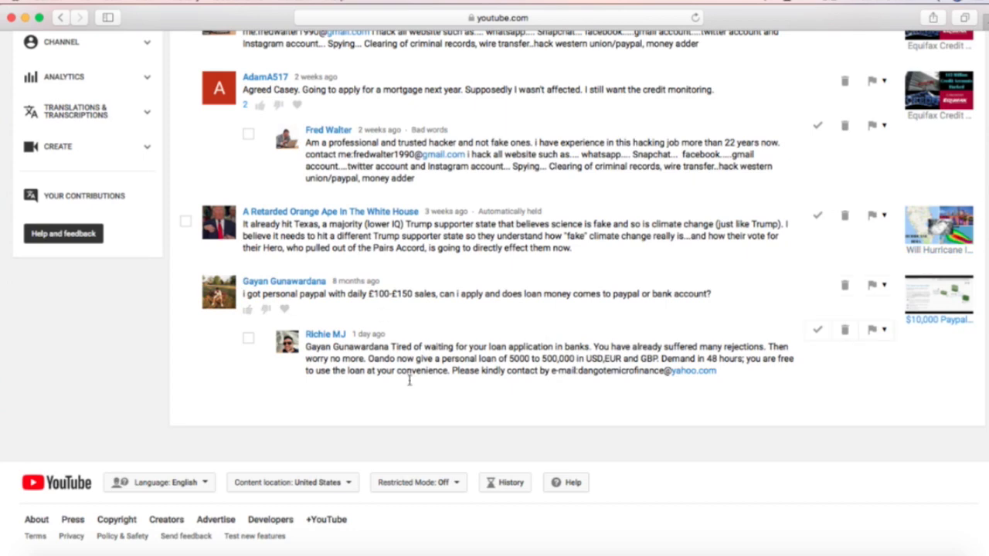
scroll(410, 379, "up", 5)
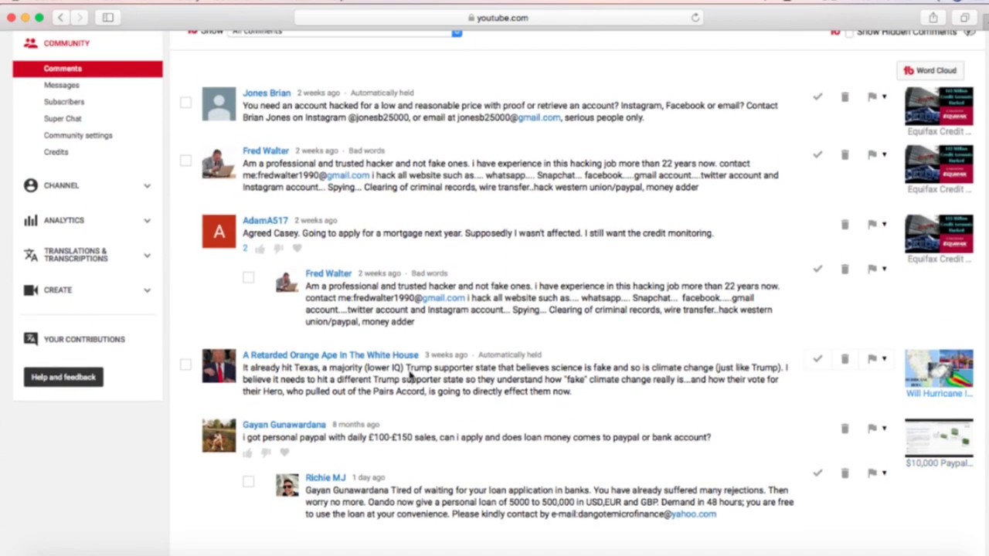
scroll(272, 305, "up", 4)
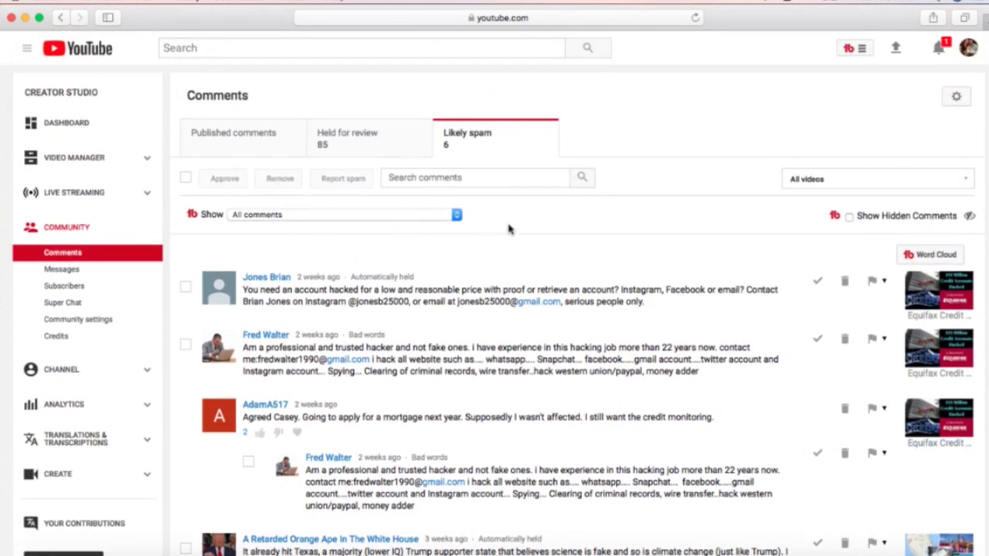
Switch to the Held for review tab and skim its 85 held comments.
left_click(336, 137)
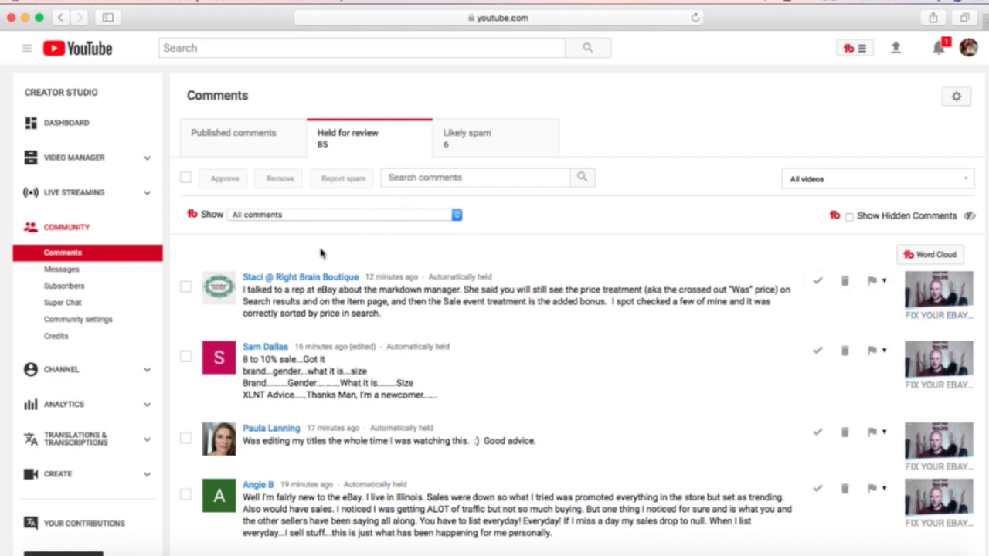
scroll(321, 253, "down", 5)
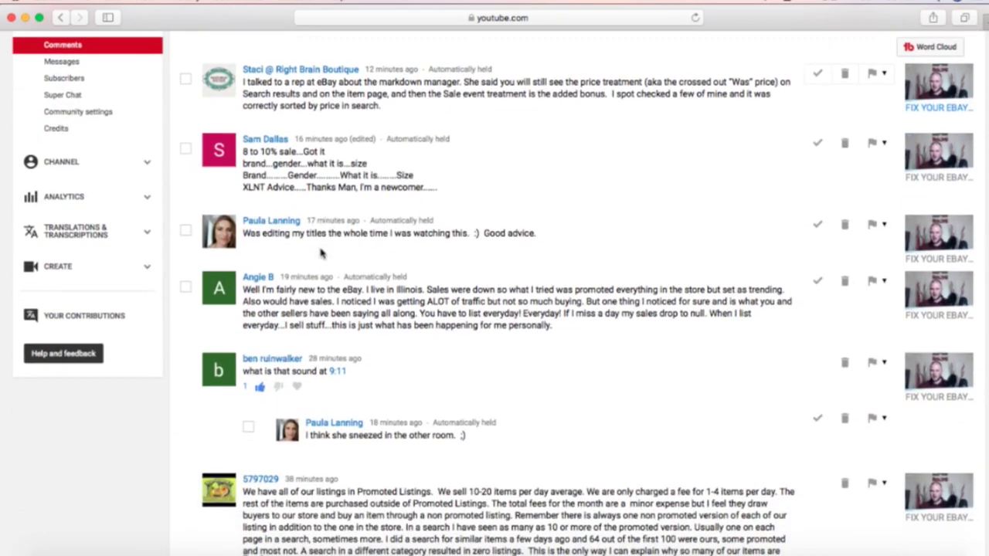
scroll(325, 250, "up", 3)
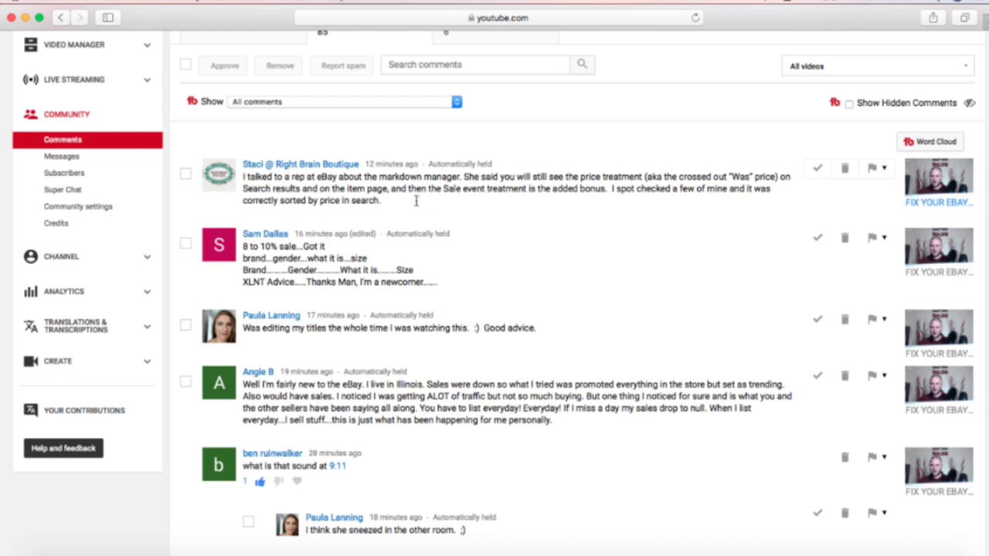
scroll(330, 202, "up", 1)
scroll(331, 203, "up", 1)
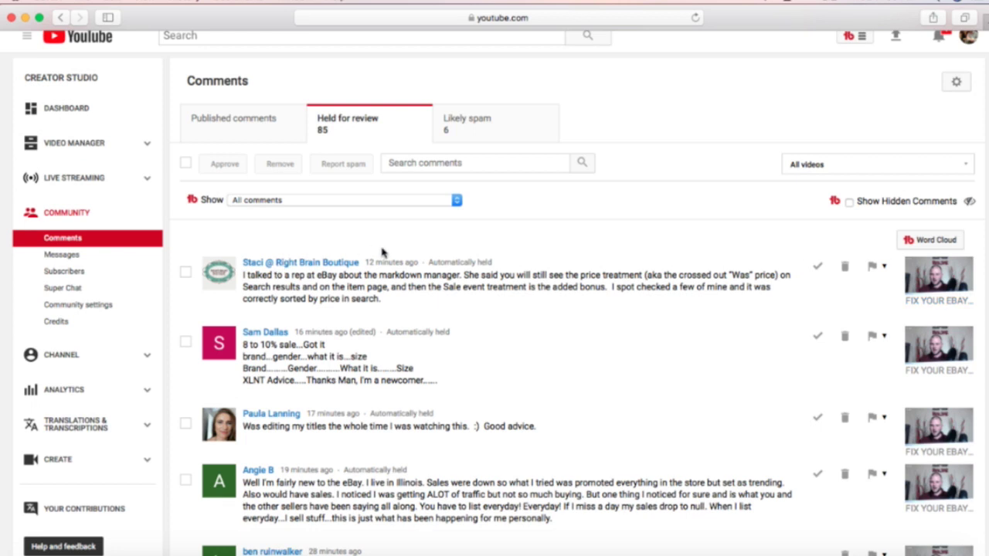
right_click(324, 251)
left_click(317, 244)
right_click(322, 262)
left_click(340, 265)
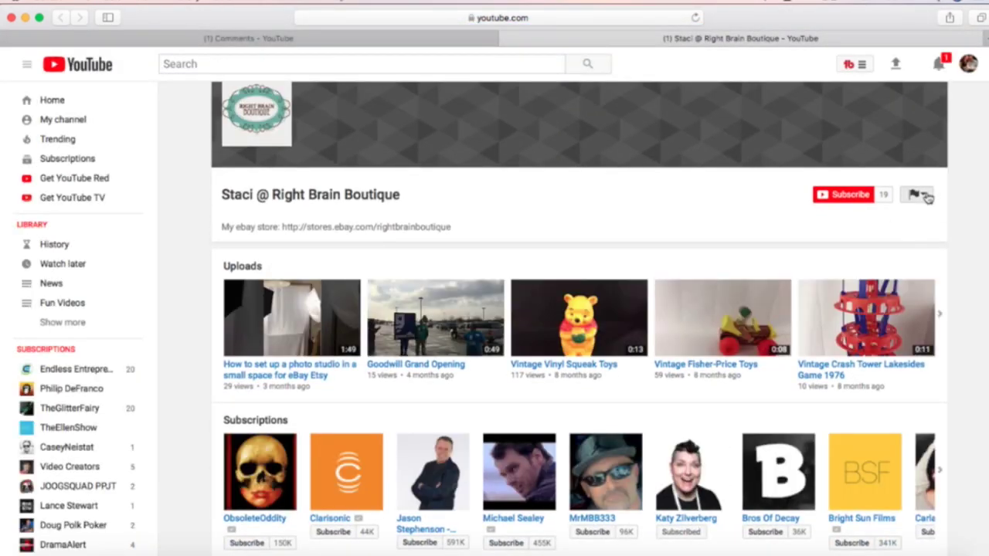
left_click(926, 196)
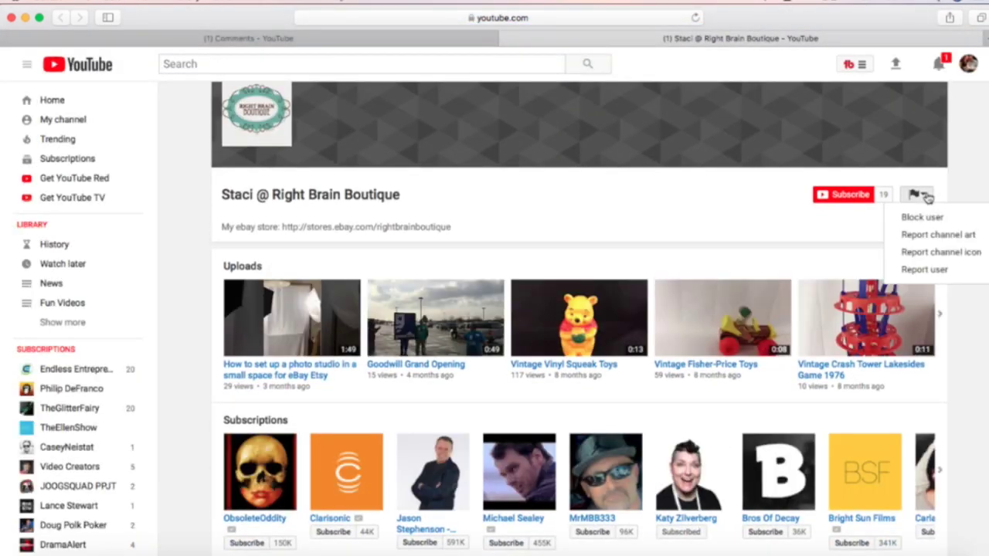
left_click(972, 187)
left_click(508, 38)
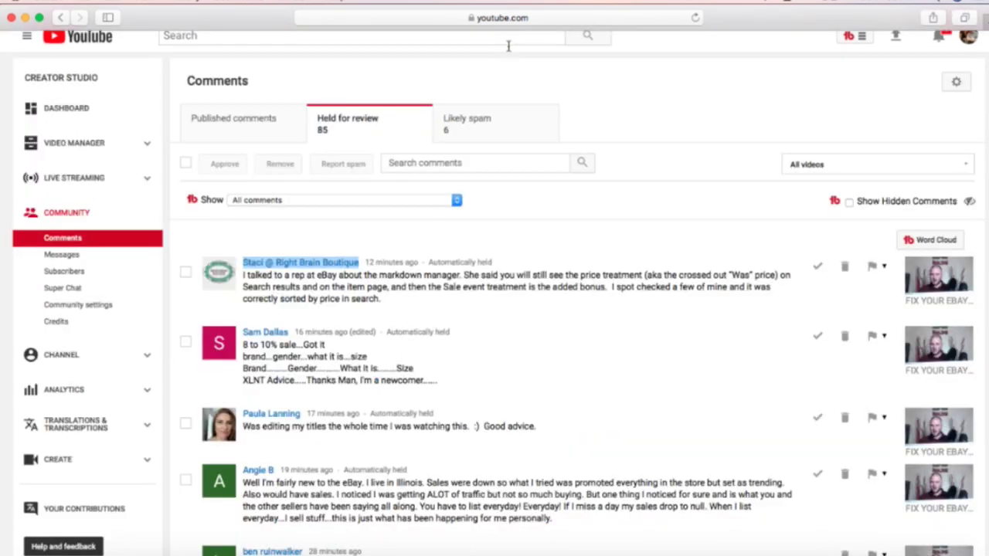
Deselect the commenter's name and skim the top of the held-for-review list.
left_click(589, 242)
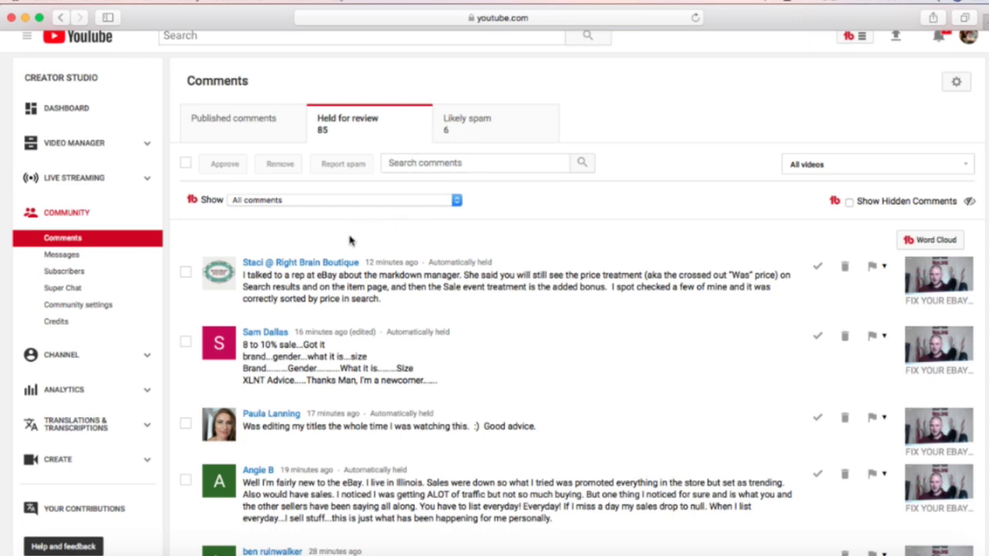
scroll(349, 239, "down", 4)
scroll(349, 239, "up", 2)
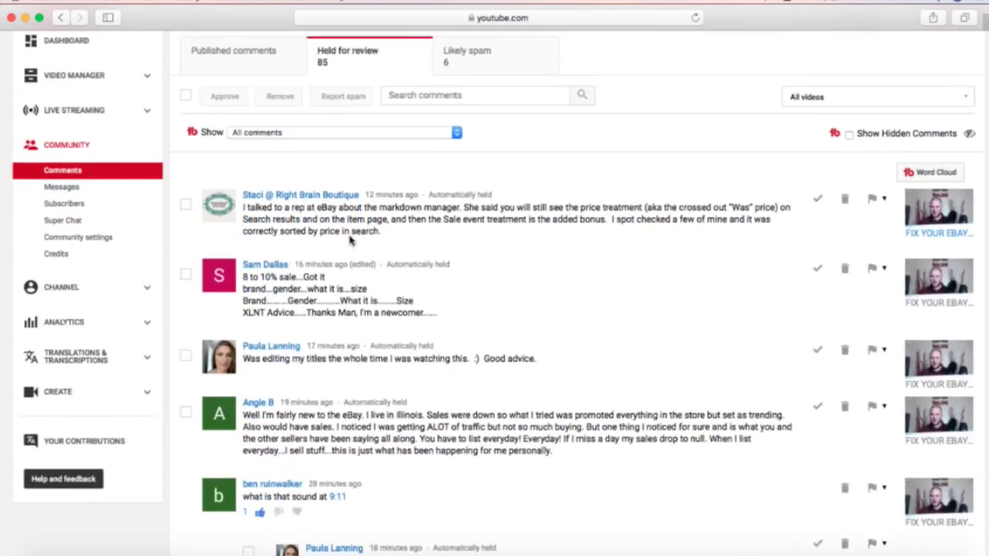
scroll(349, 241, "down", 3)
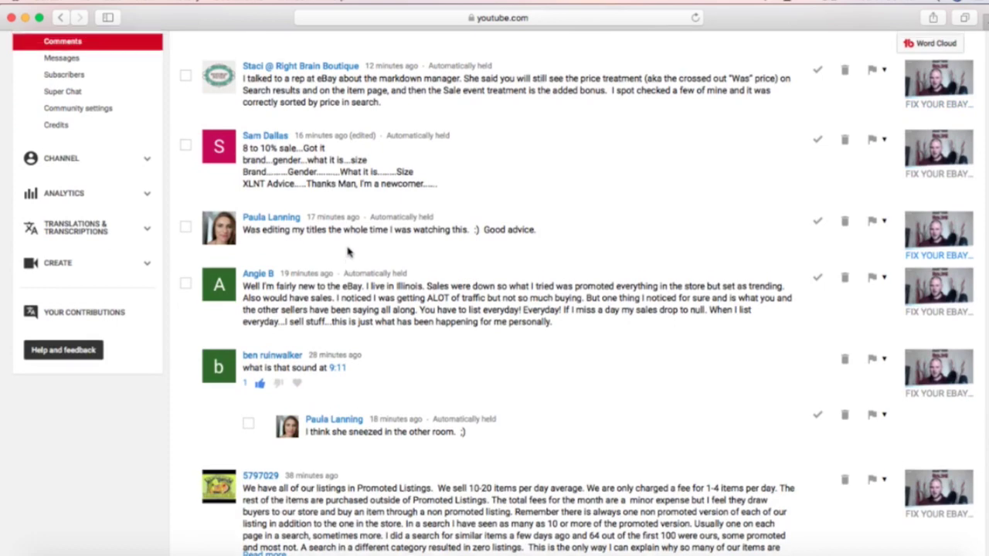
scroll(348, 251, "up", 1)
scroll(348, 251, "up", 2)
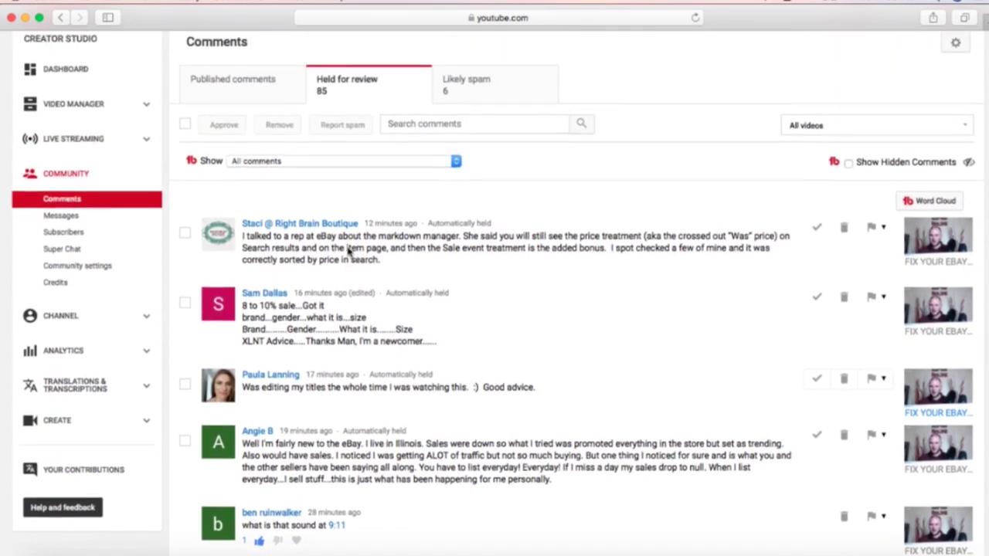
scroll(348, 251, "up", 2)
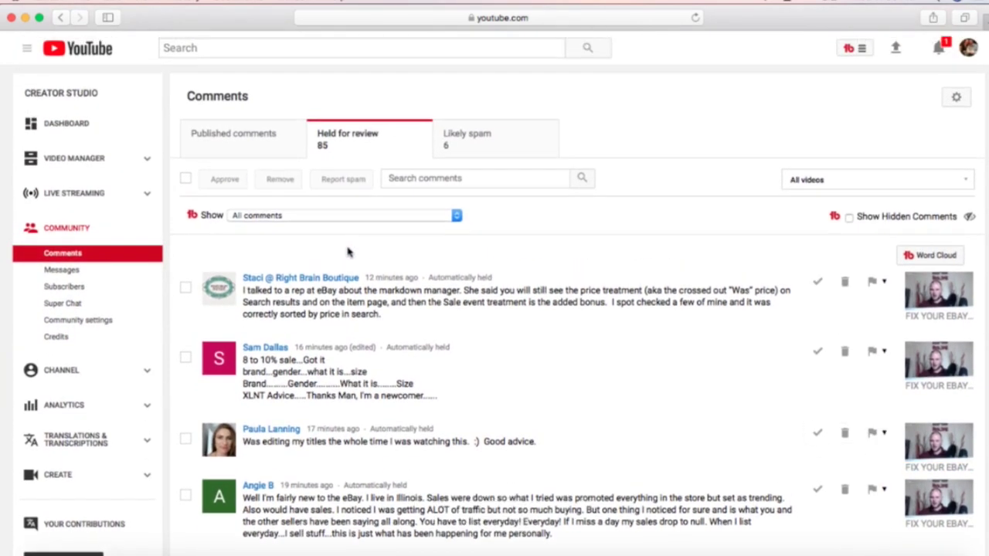
scroll(348, 251, "down", 3)
scroll(349, 253, "up", 3)
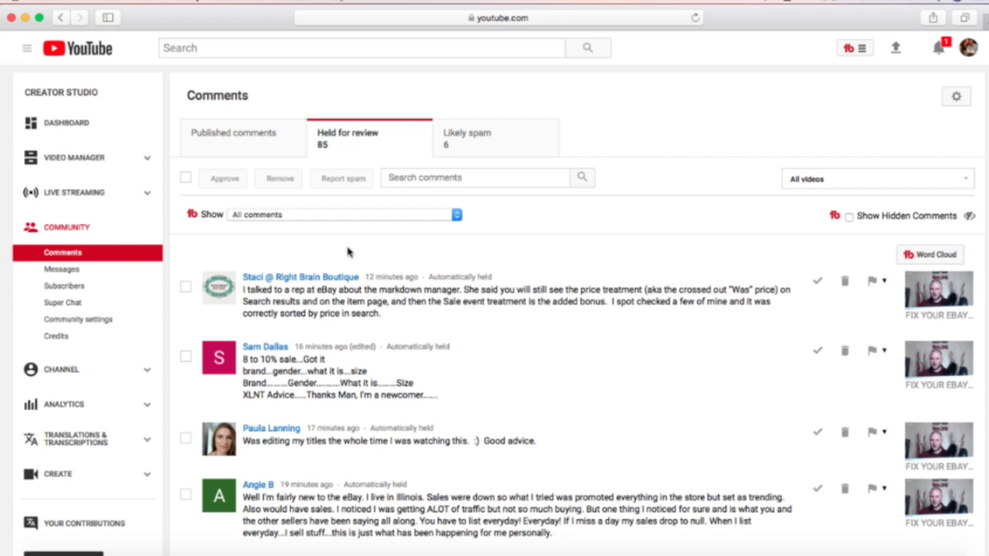
Read further down the held comments, then return to the top of the list.
scroll(347, 252, "down", 2)
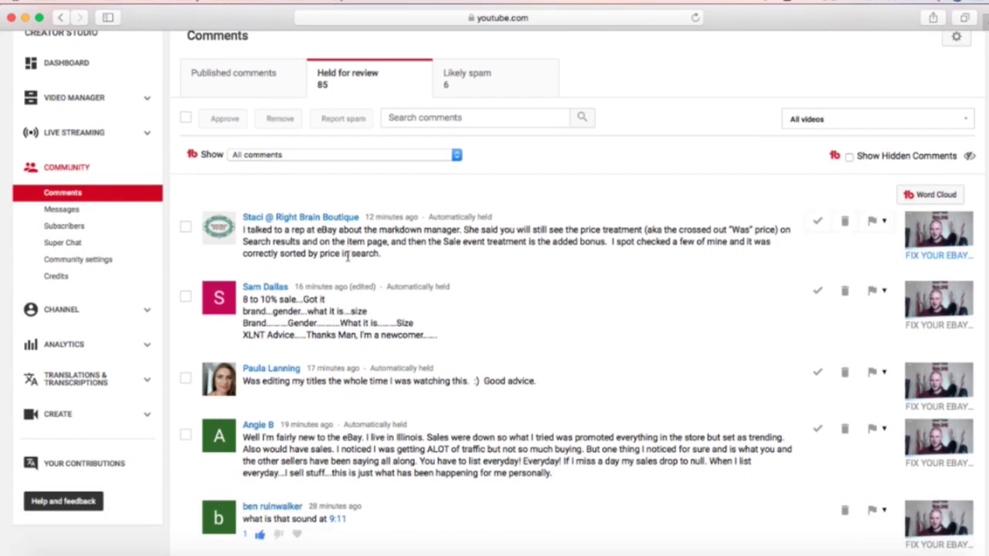
scroll(347, 255, "down", 10)
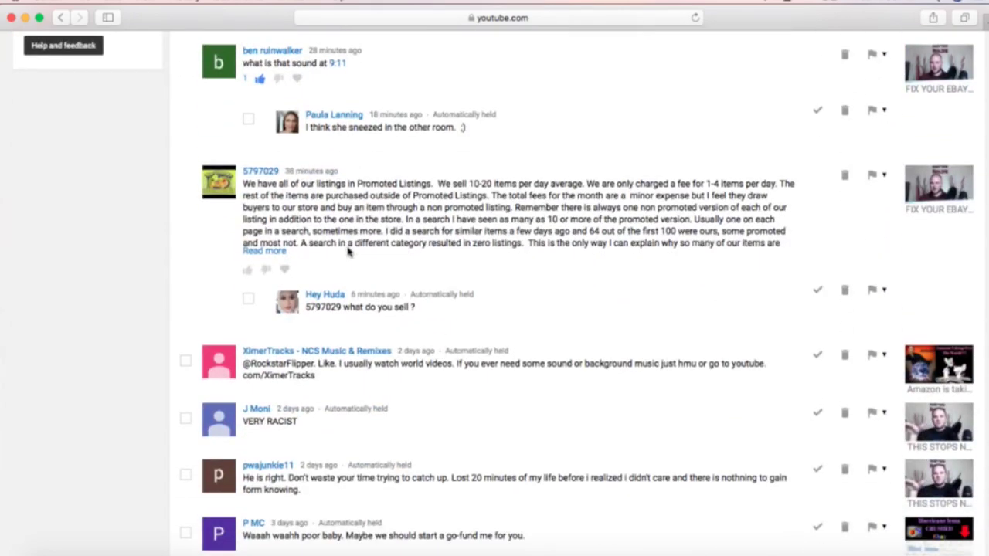
scroll(348, 253, "down", 8)
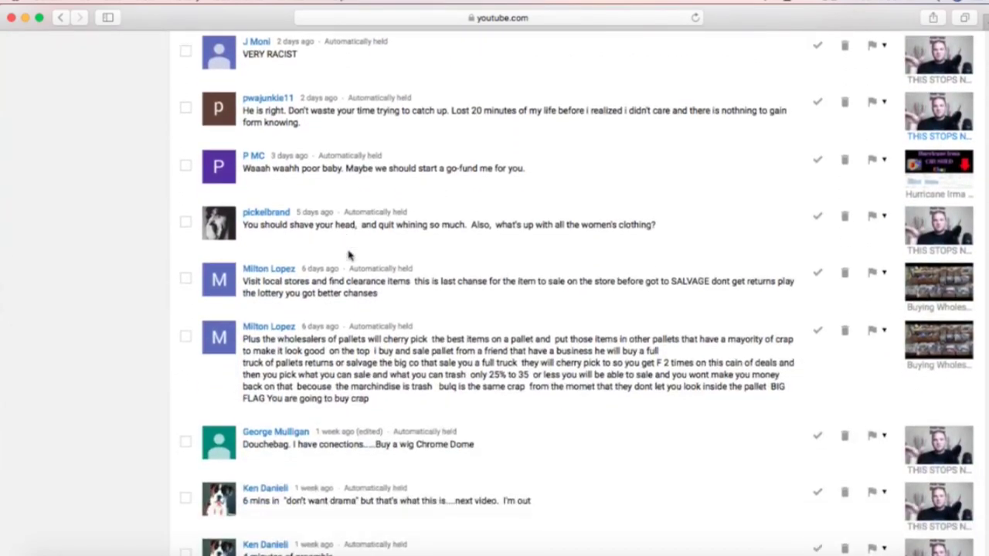
scroll(347, 255, "down", 8)
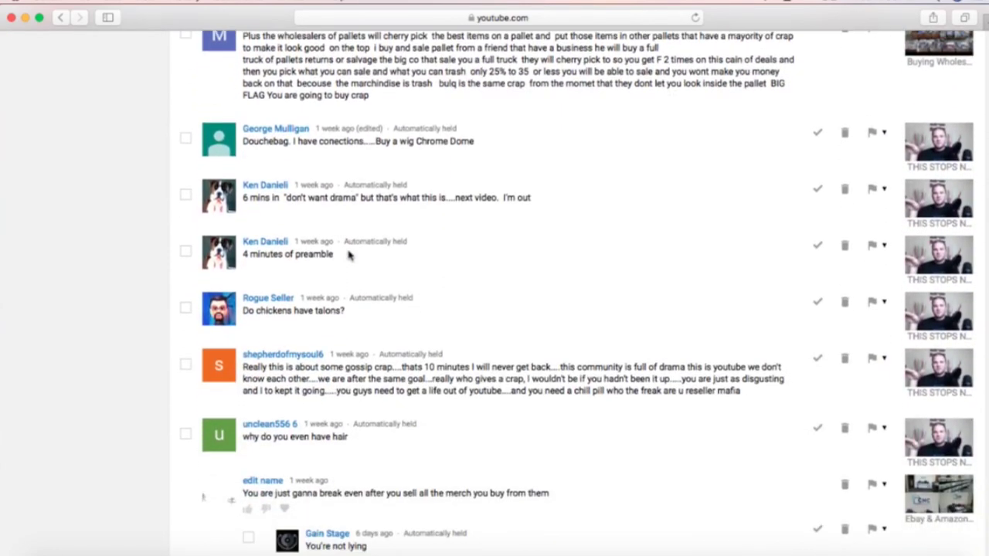
scroll(348, 255, "down", 7)
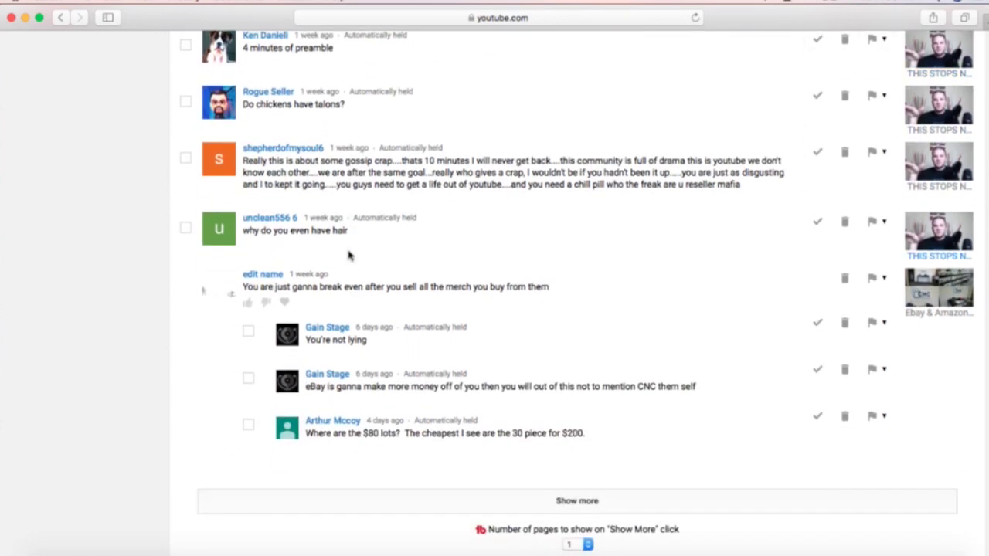
scroll(347, 255, "up", 1)
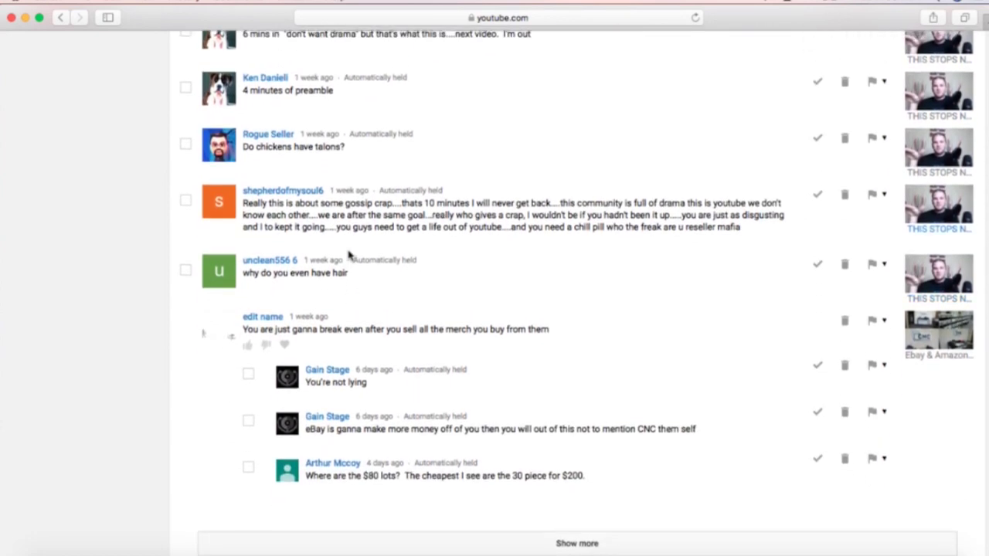
scroll(347, 255, "up", 20)
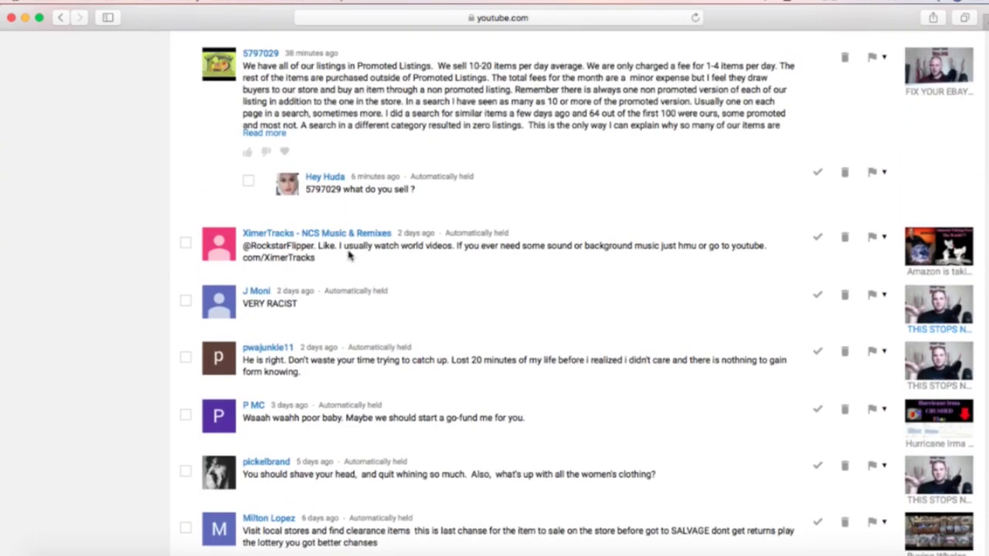
scroll(347, 255, "up", 10)
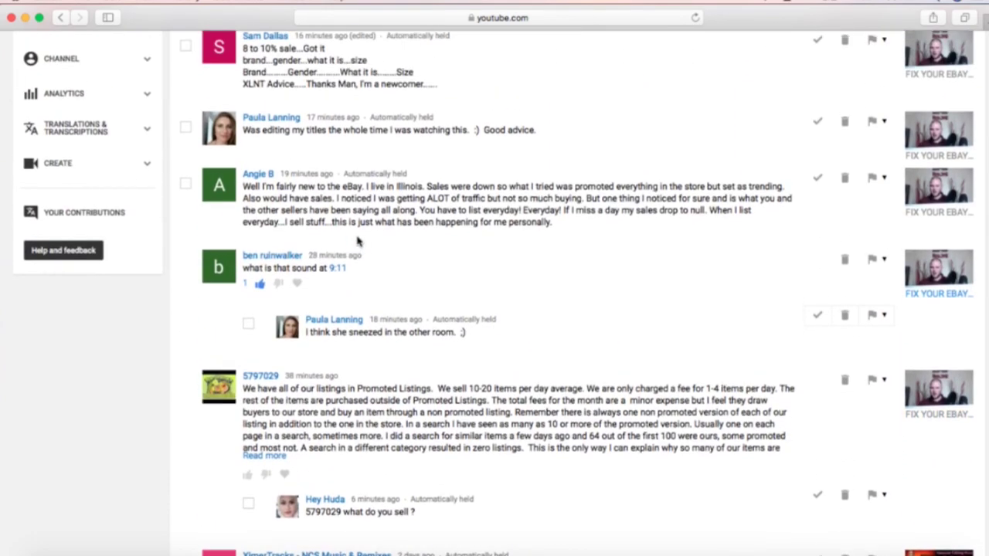
scroll(357, 242, "up", 10)
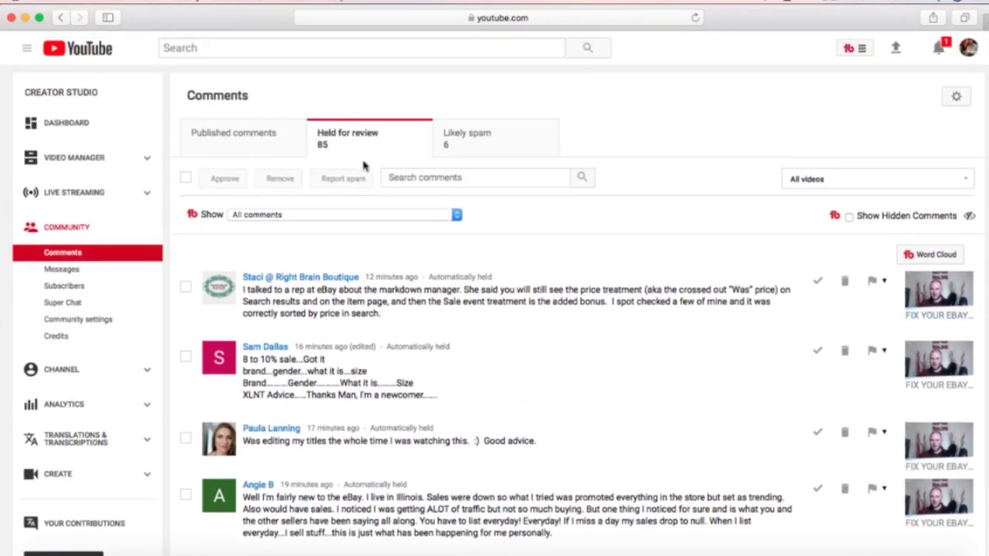
left_click(213, 137)
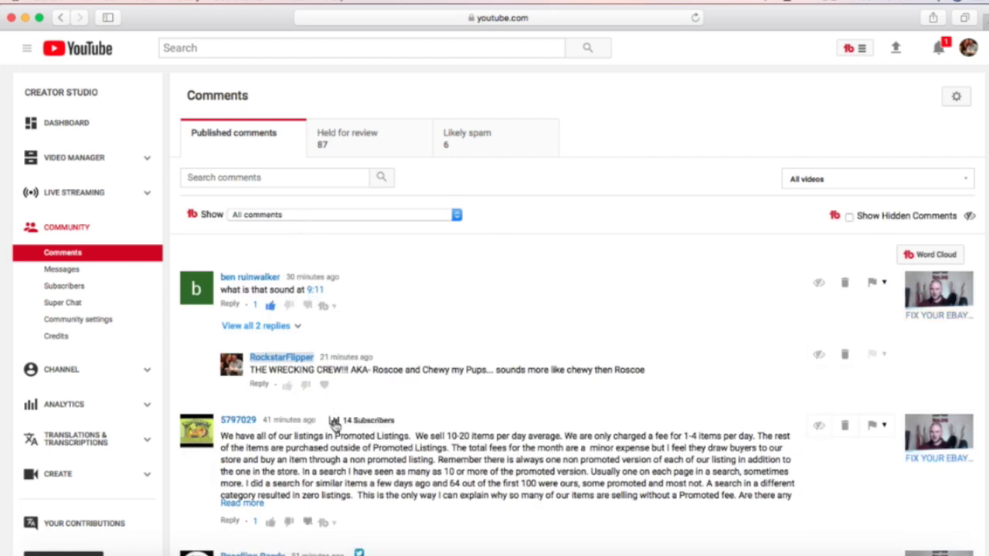
scroll(334, 423, "down", 2)
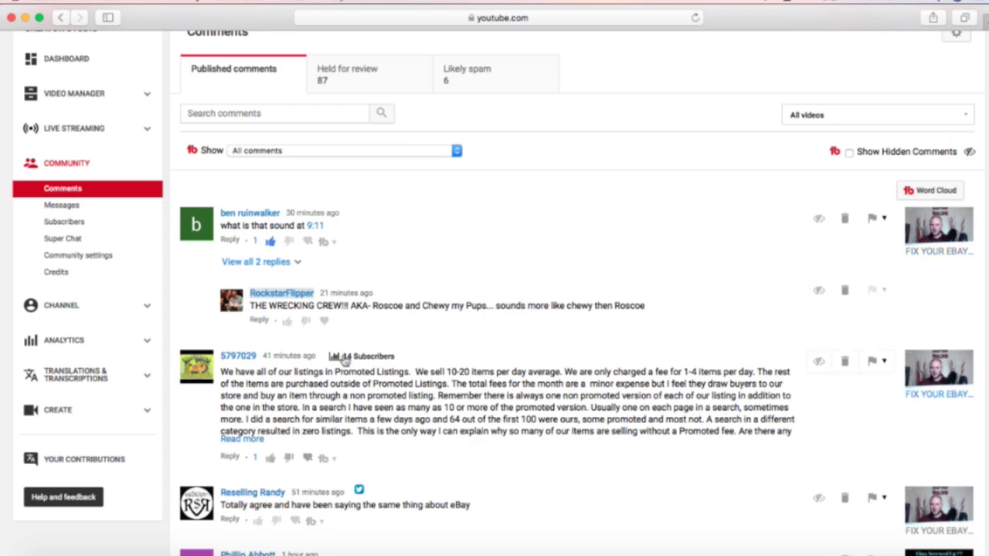
scroll(345, 356, "down", 5)
scroll(346, 356, "up", 12)
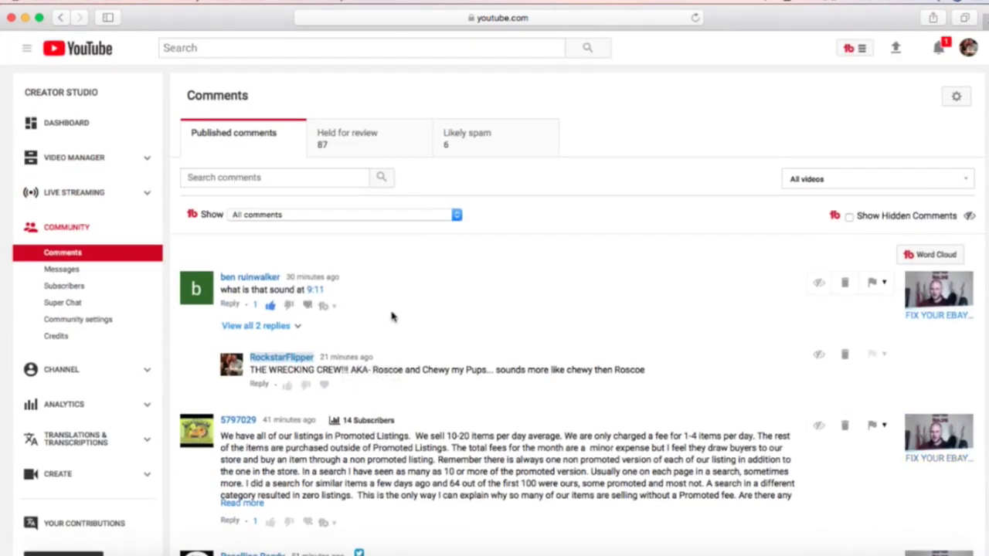
scroll(392, 317, "down", 20)
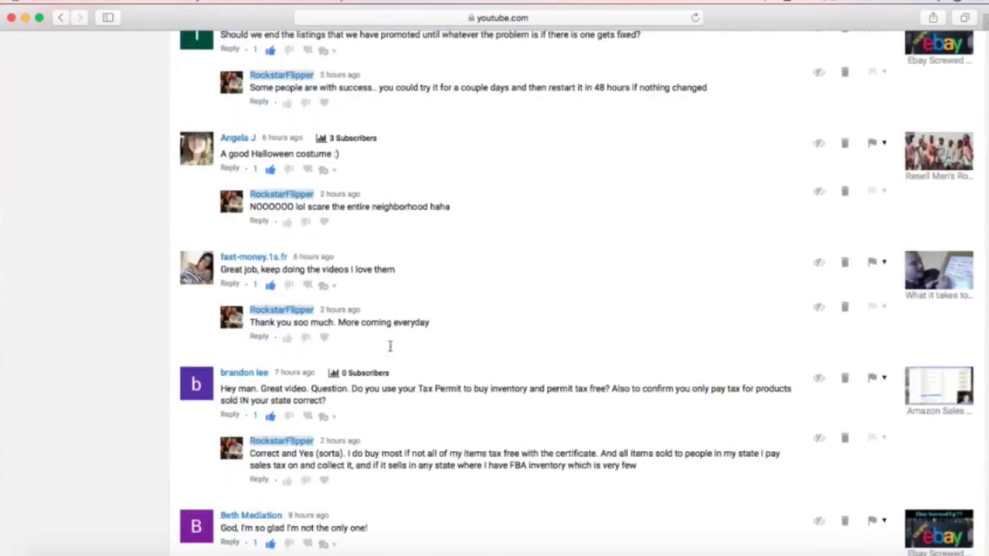
scroll(390, 346, "up", 2)
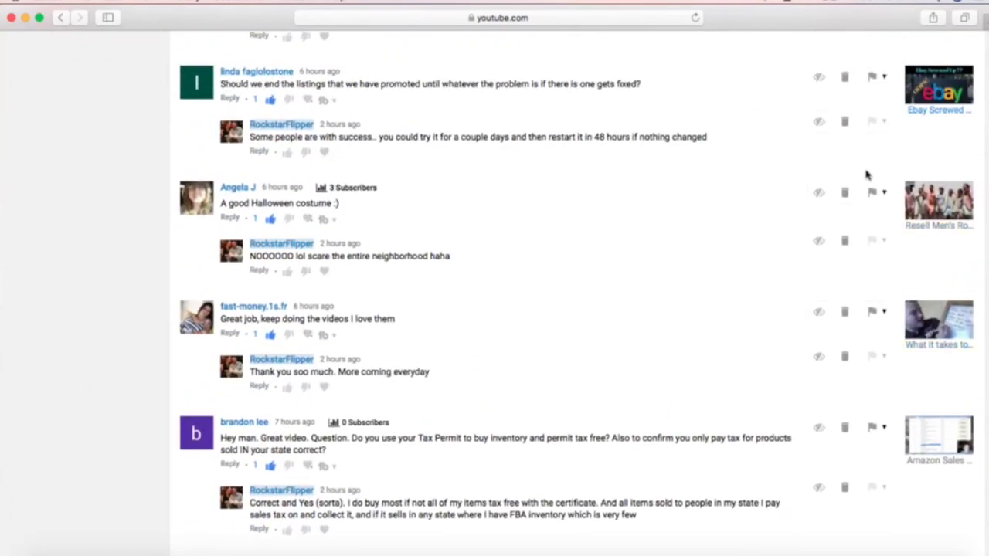
scroll(978, 221, "down", 2)
scroll(978, 221, "up", 12)
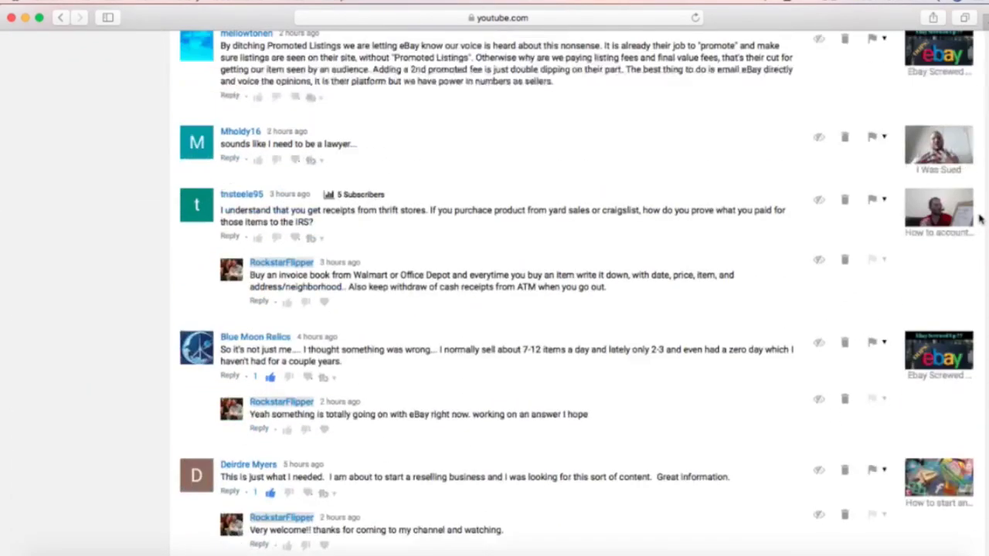
scroll(980, 220, "up", 5)
scroll(979, 220, "down", 10)
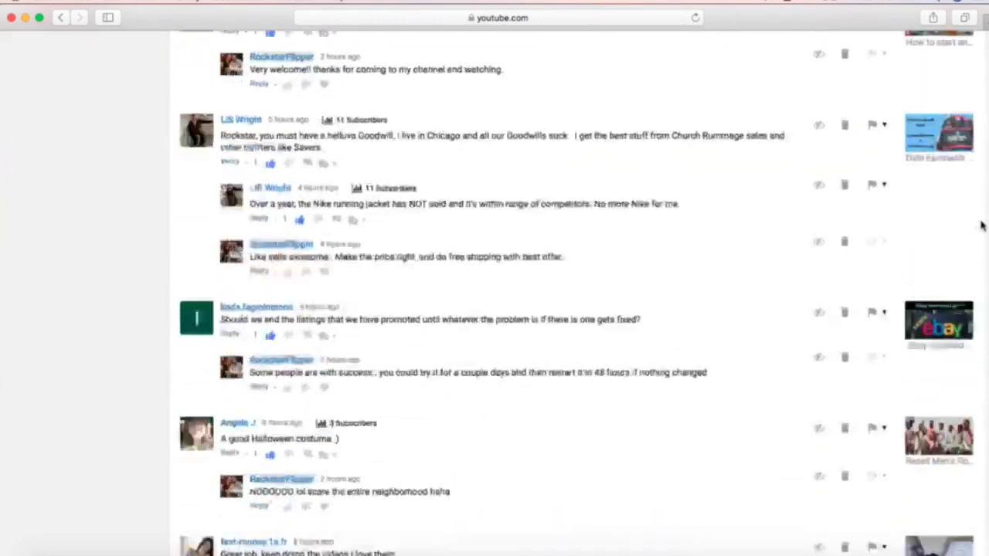
scroll(979, 223, "down", 20)
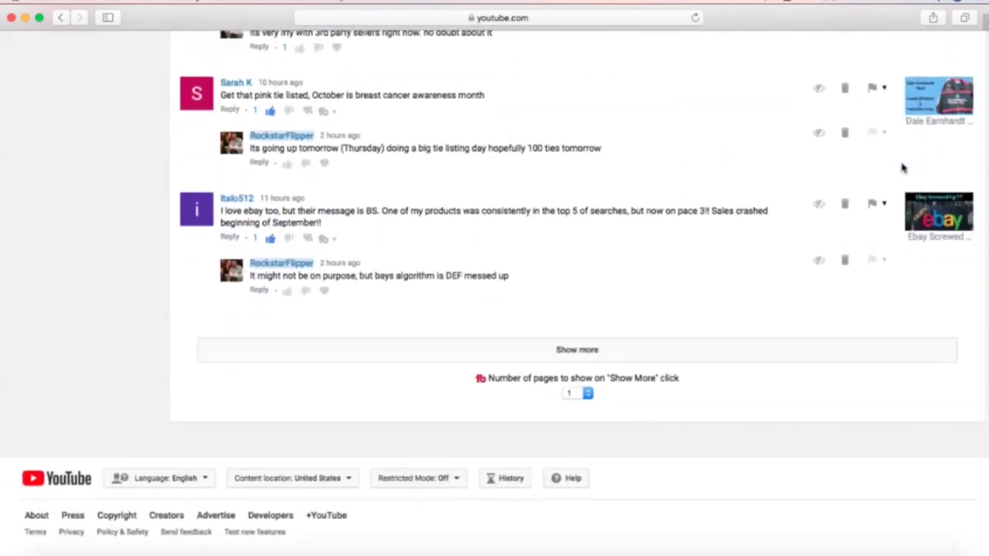
scroll(902, 169, "up", 20)
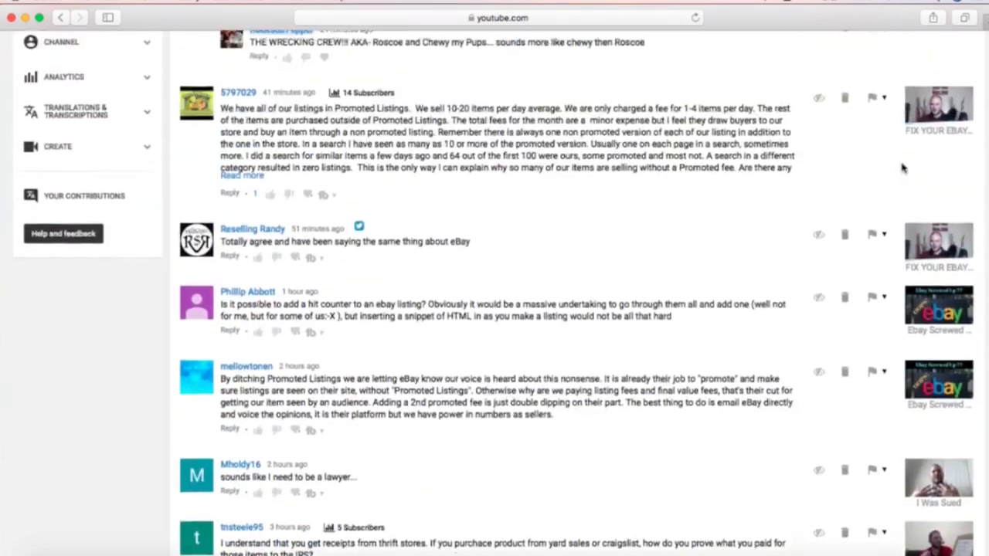
scroll(903, 169, "up", 10)
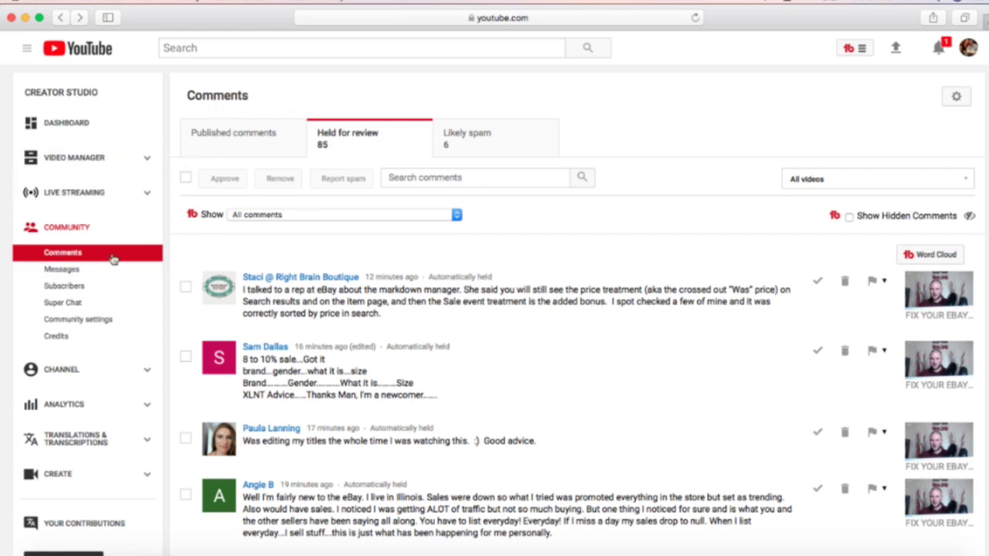
scroll(112, 267, "down", 2)
scroll(100, 199, "down", 1)
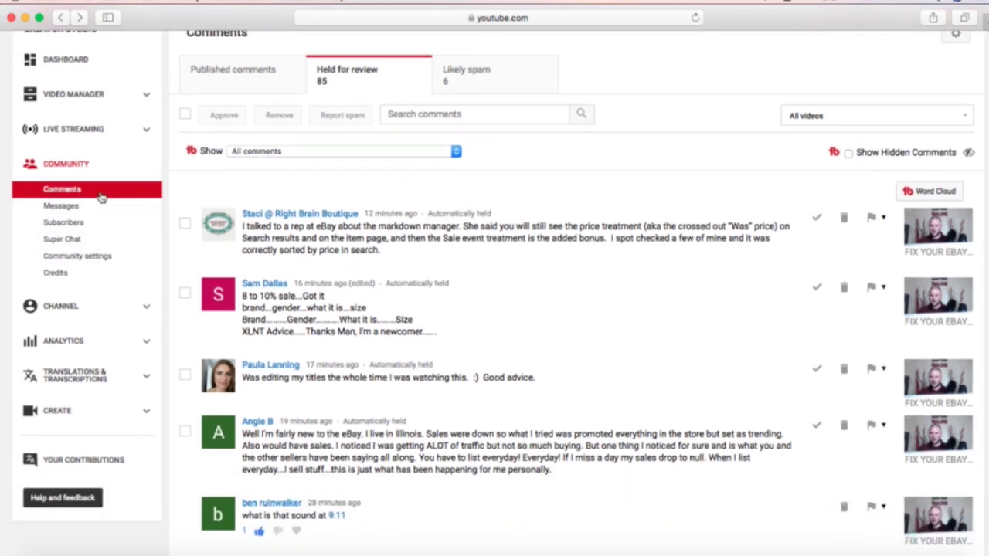
Review Community settings: moderators, hidden users, blocked words sprint, lawsuit, criminal, and hold-all-comments defaults.
left_click(77, 258)
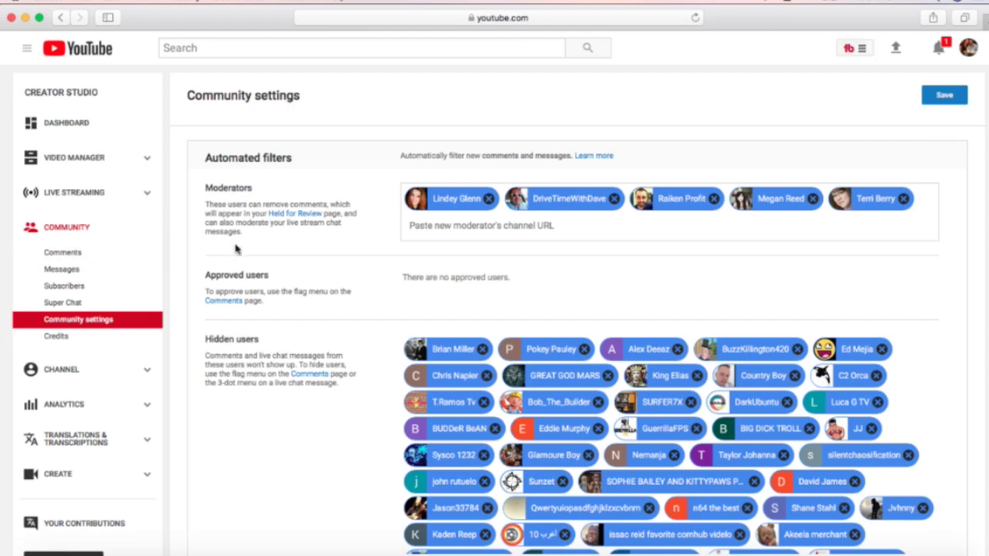
scroll(364, 202, "down", 1)
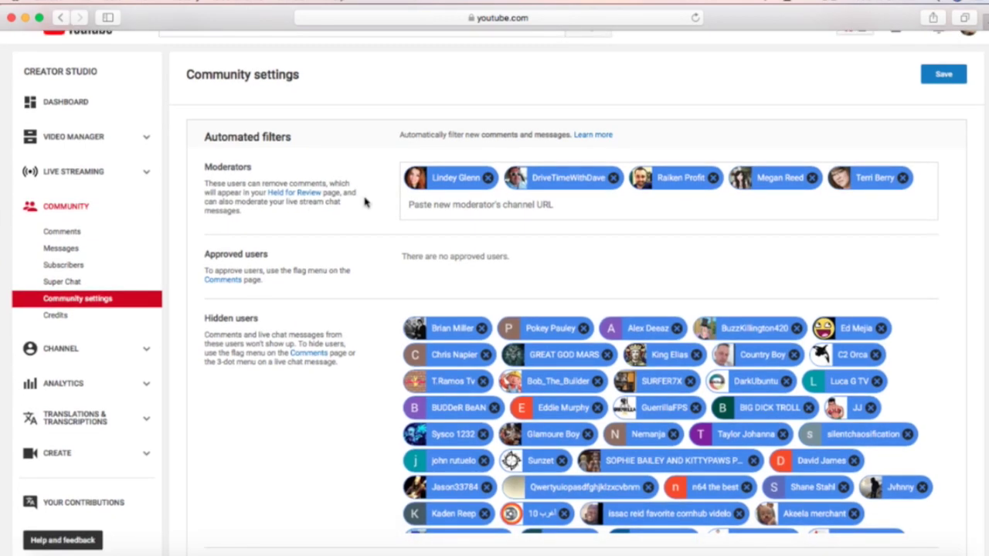
scroll(366, 202, "down", 1)
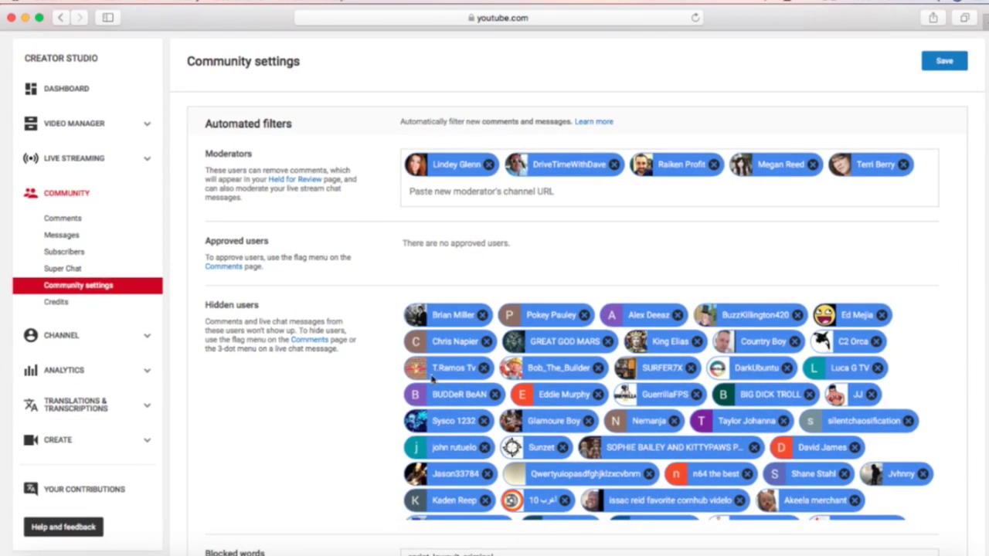
scroll(433, 379, "down", 10)
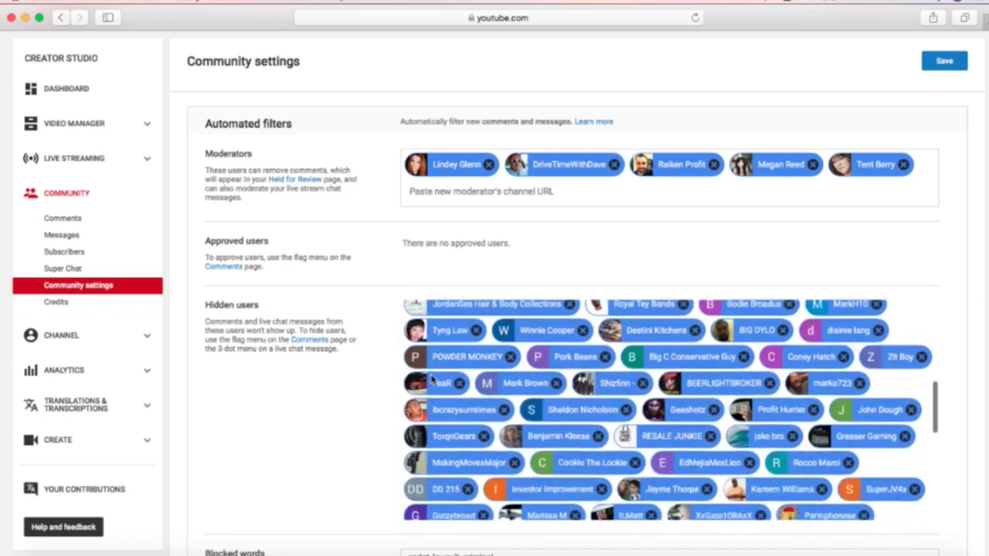
scroll(434, 379, "down", 5)
scroll(337, 324, "down", 8)
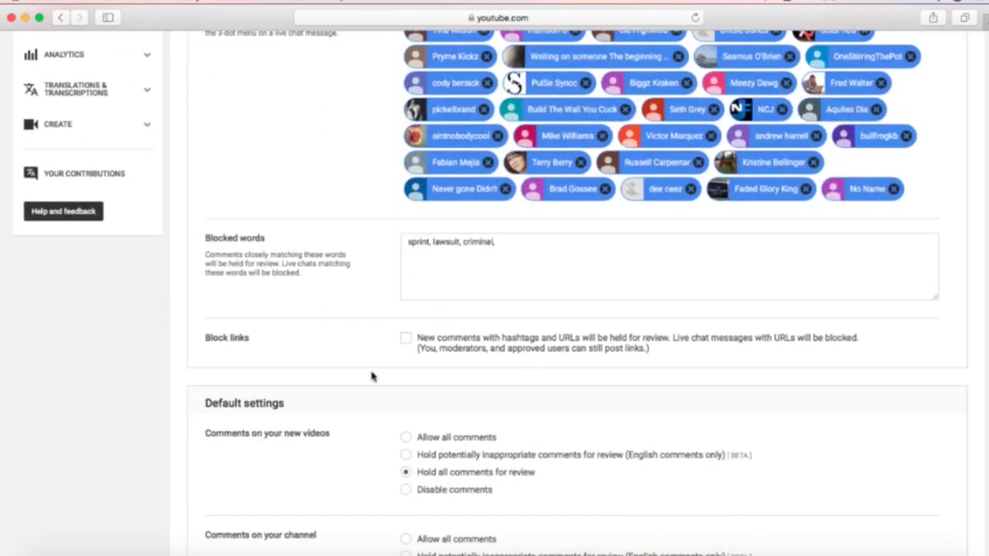
scroll(370, 378, "down", 5)
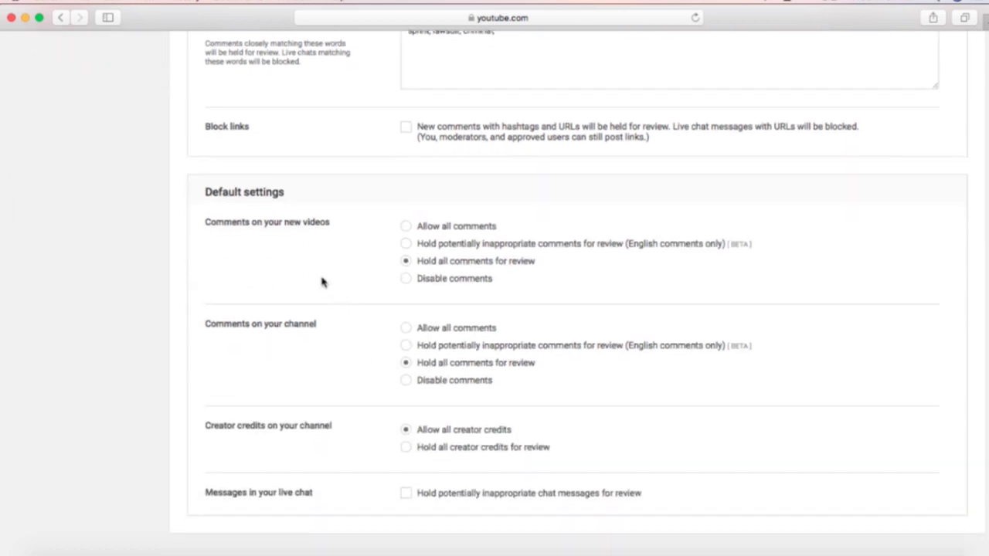
scroll(320, 281, "down", 2)
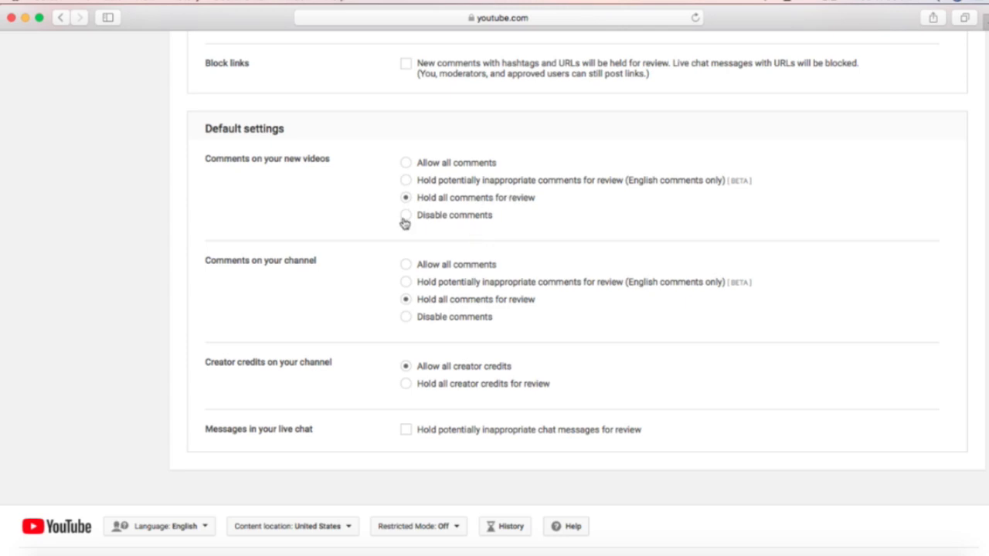
scroll(399, 236, "down", 2)
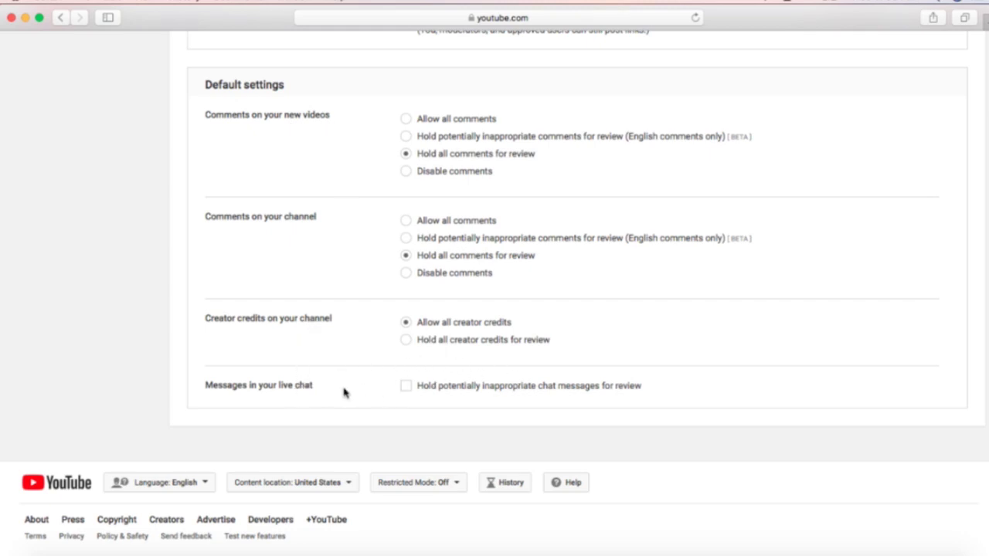
scroll(345, 392, "up", 6)
scroll(345, 392, "up", 1)
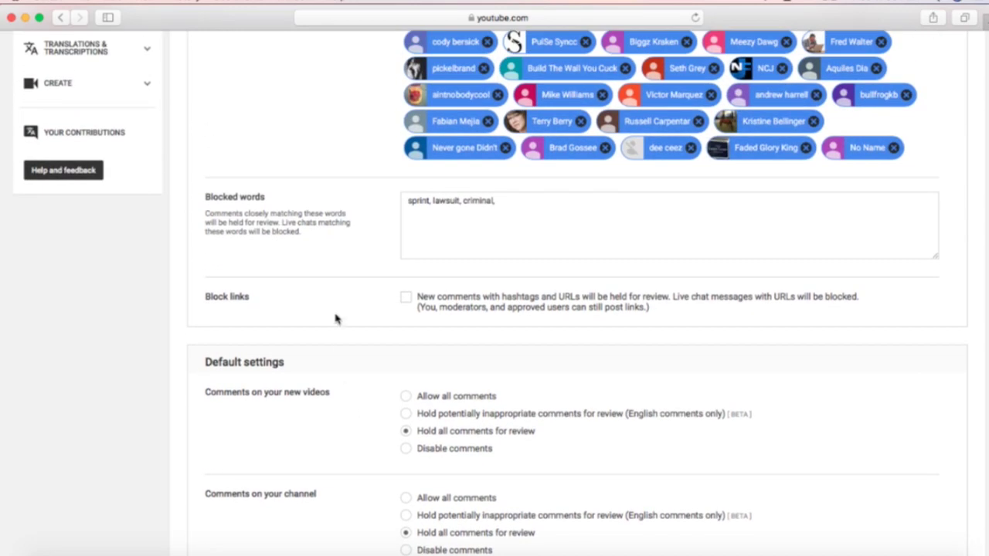
left_click(497, 210)
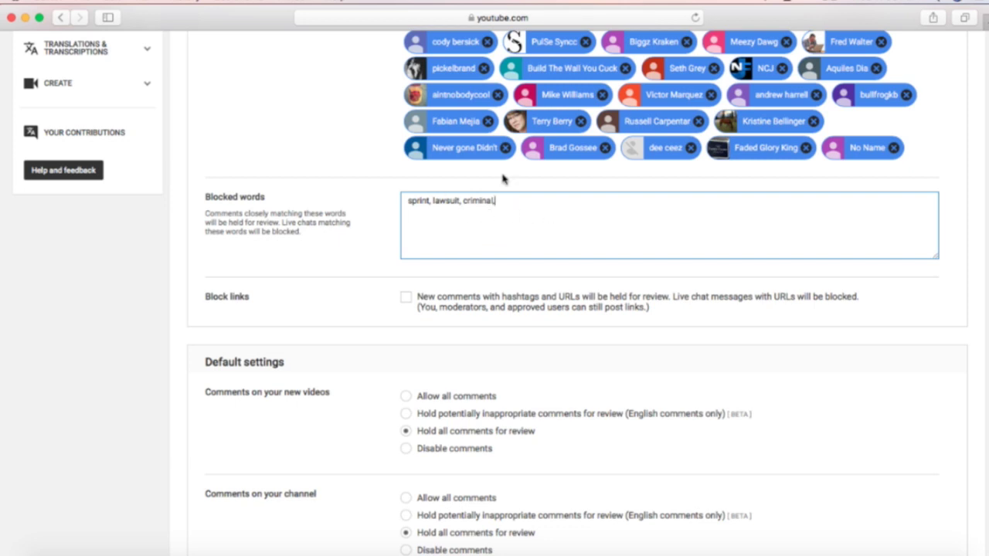
scroll(350, 289, "up", 10)
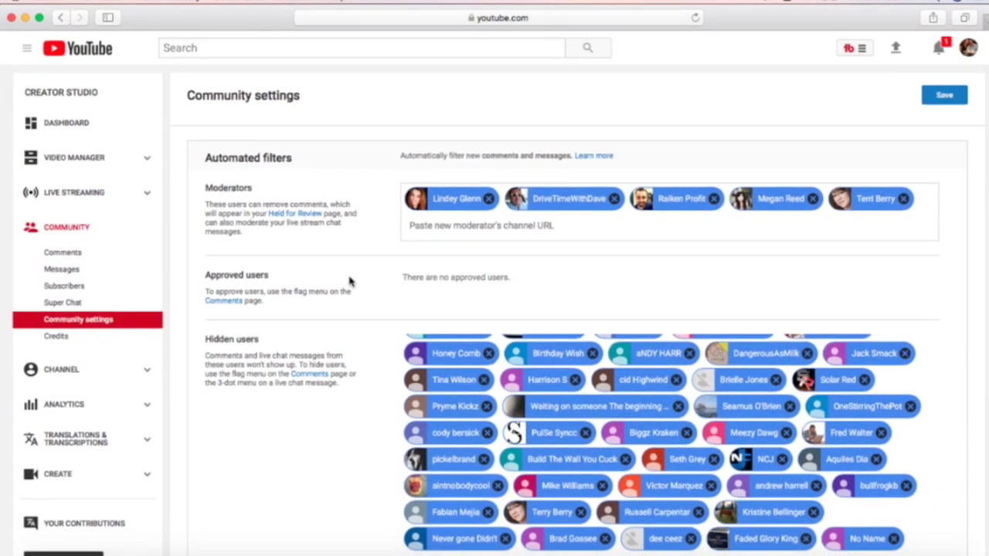
Return to the Comments page from the Community section of the sidebar.
left_click(101, 256)
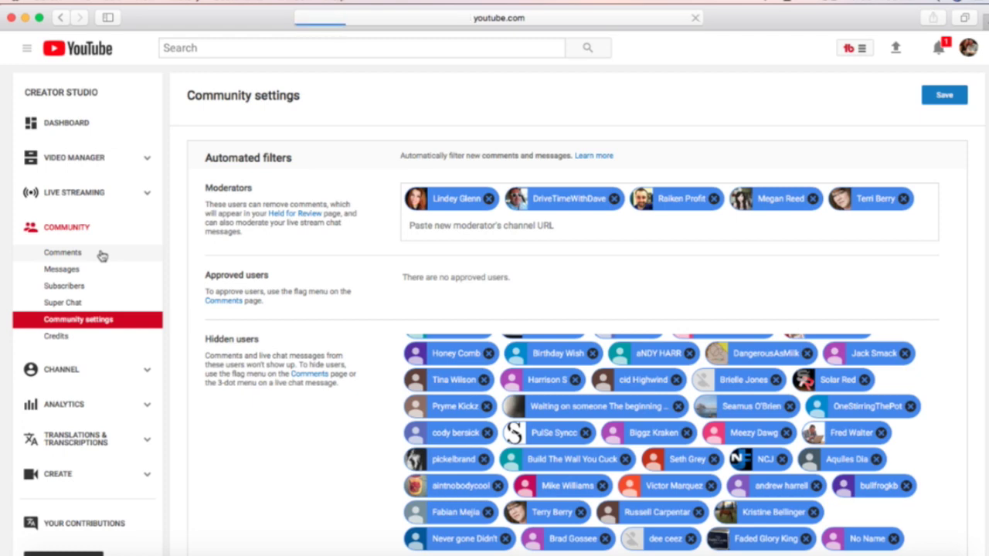